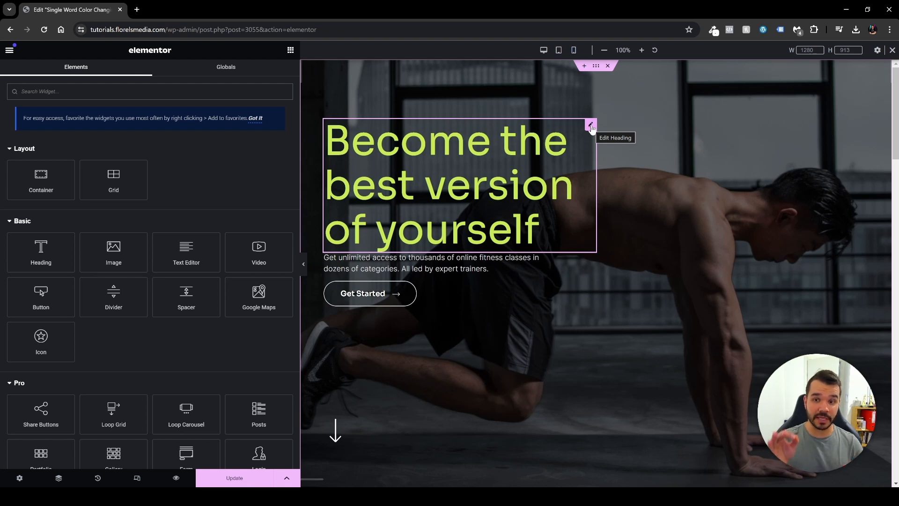
# Wrap the word "best" in the hero heading's title with <span> and </span> tags
pyautogui.click(591, 125)
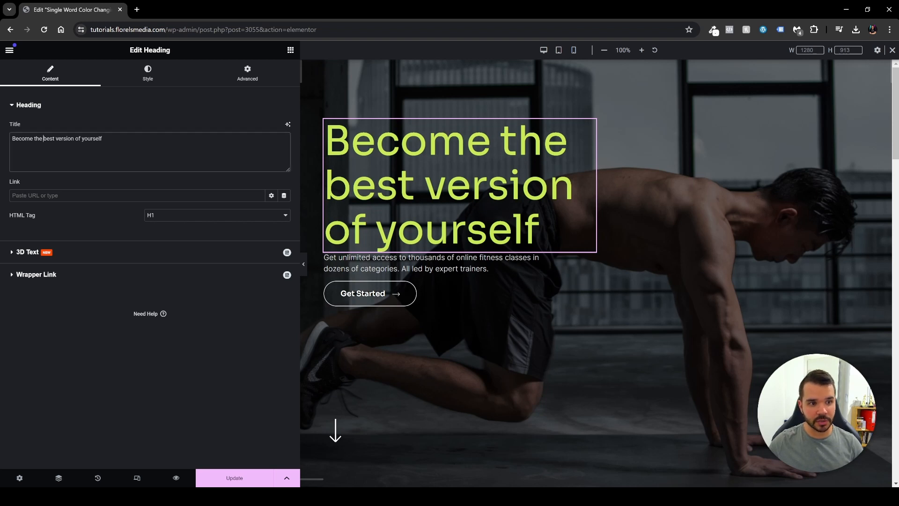
pyautogui.write('<>')
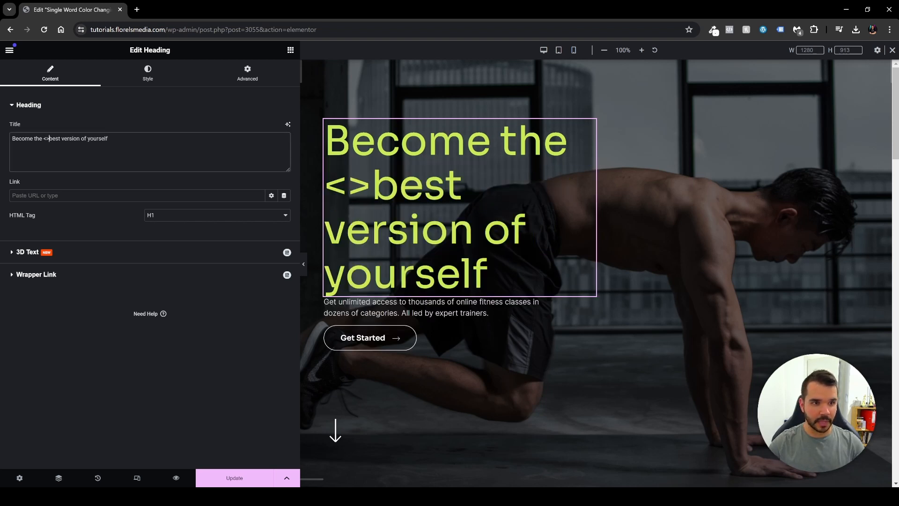
pyautogui.write('span')
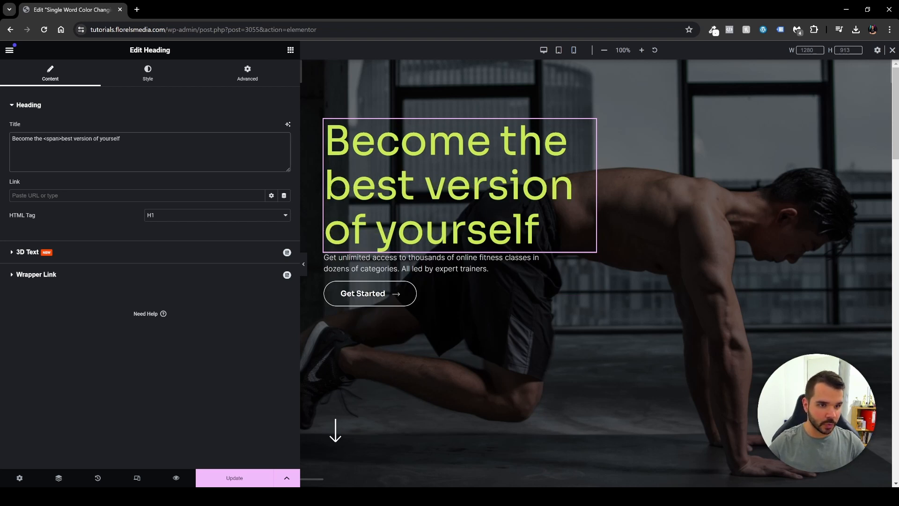
pyautogui.write('<>')
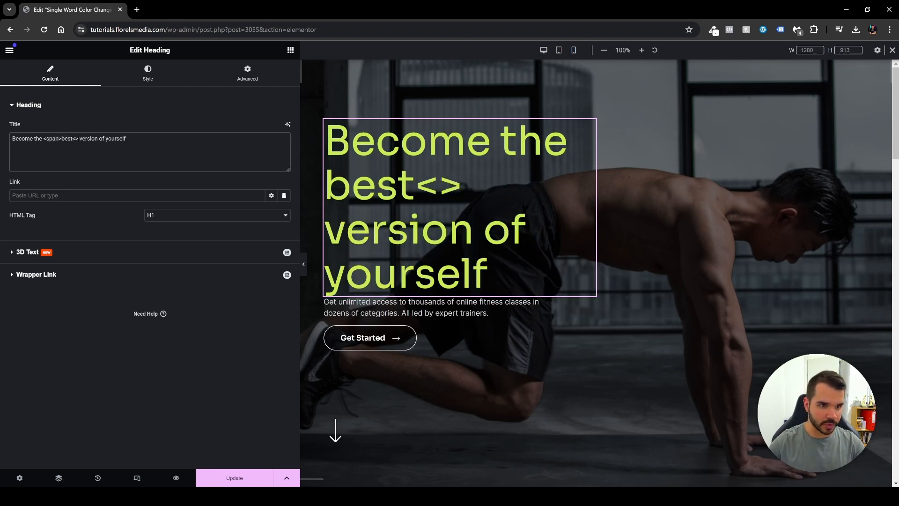
pyautogui.write('/span')
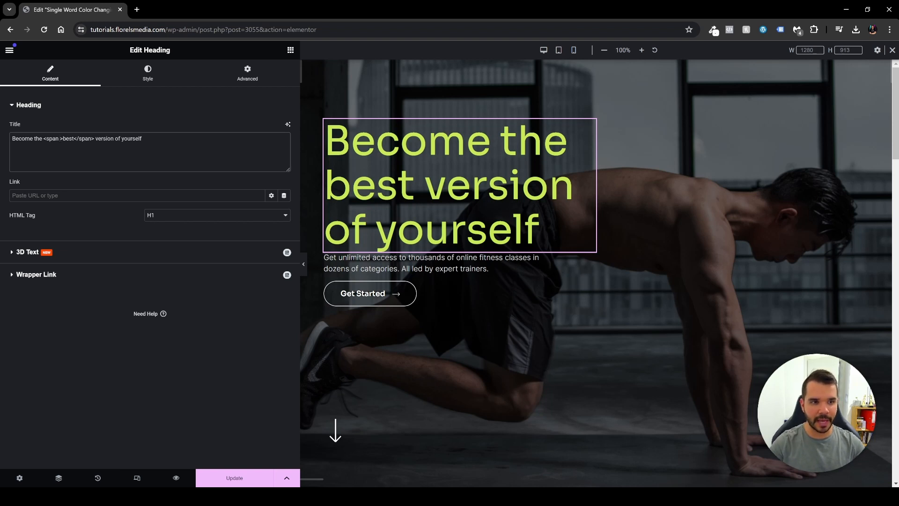
# Add the attribute class="best-word" to the opening span tag in the hero heading's title
pyautogui.write('class')
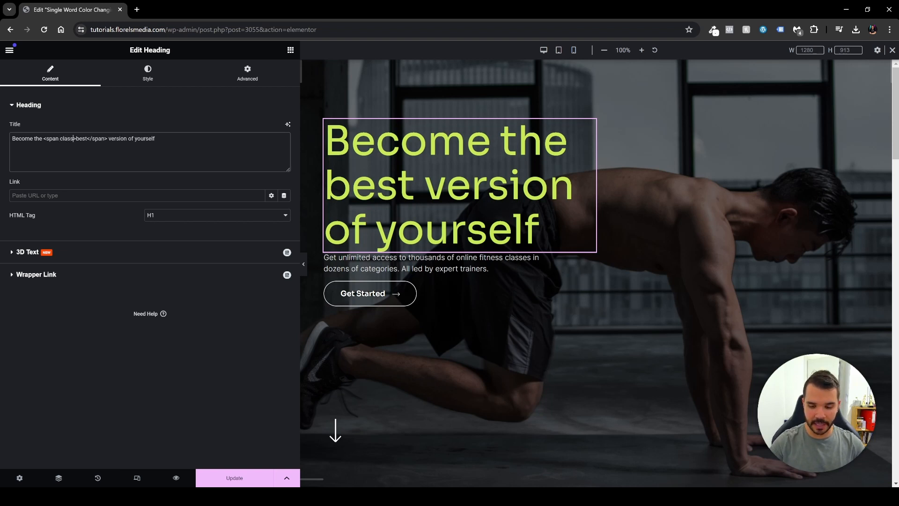
pyautogui.write('=')
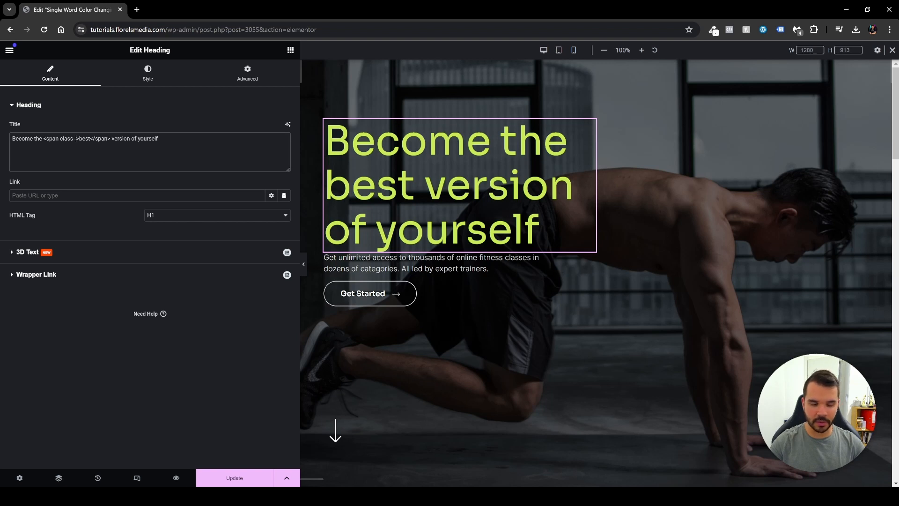
pyautogui.write('""')
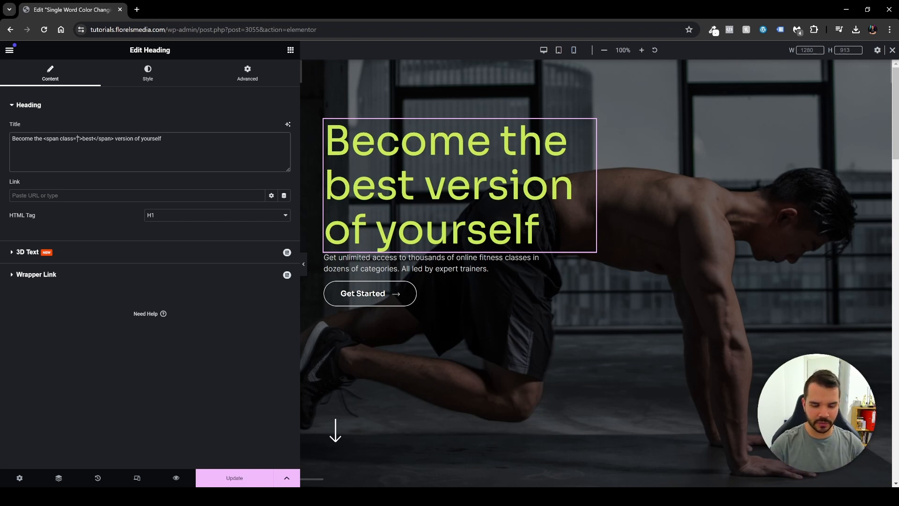
pyautogui.write('white')
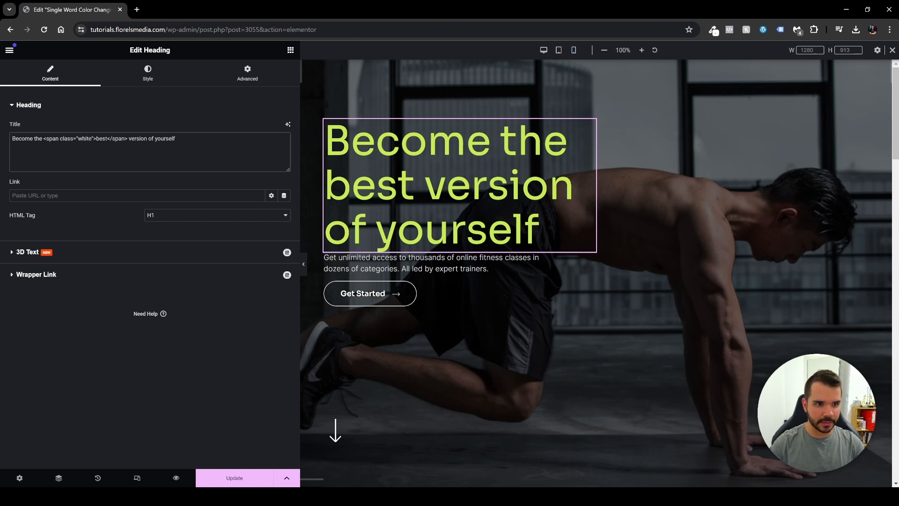
pyautogui.write(' best-w')
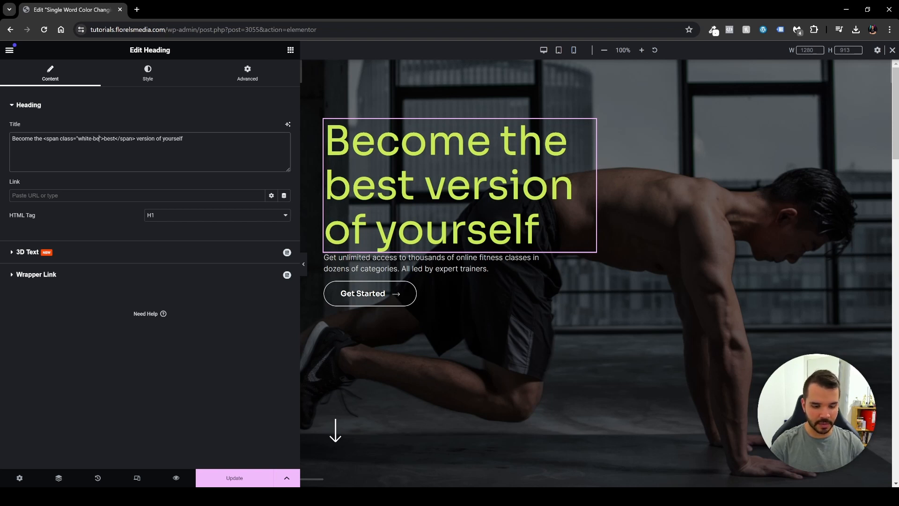
pyautogui.write('ord')
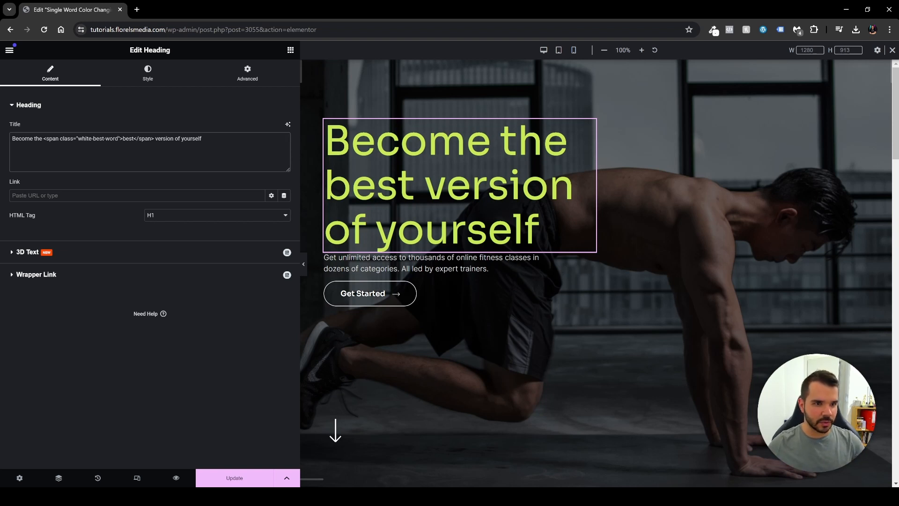
pyautogui.moveTo(92, 139); pyautogui.dragTo(78, 138)
pyautogui.press('BackSpace')
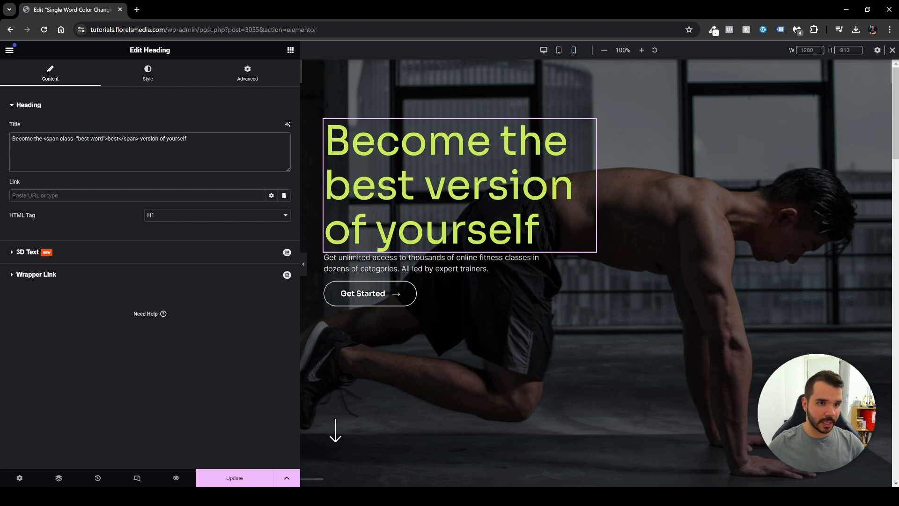
# Start a custom CSS rule on the hero heading for "selector .best-word" with an empty declaration block
pyautogui.moveTo(78, 139); pyautogui.dragTo(103, 138)
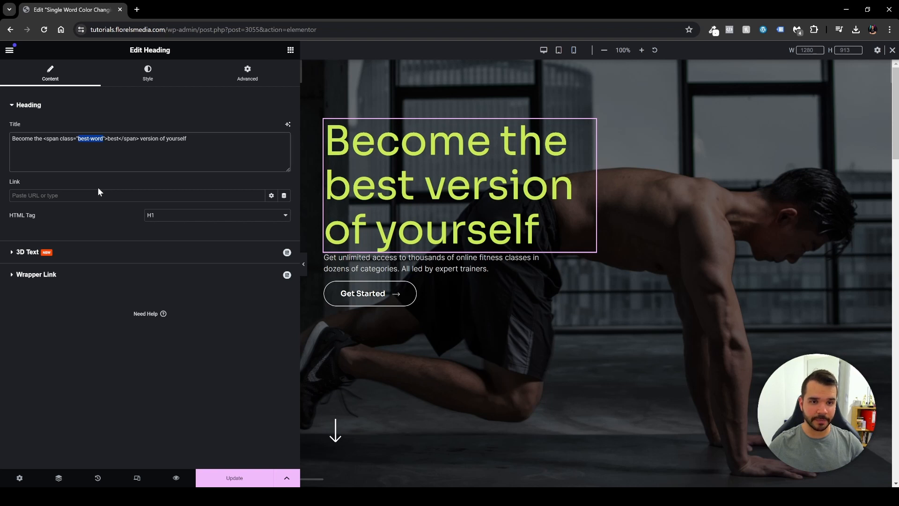
pyautogui.click(245, 80)
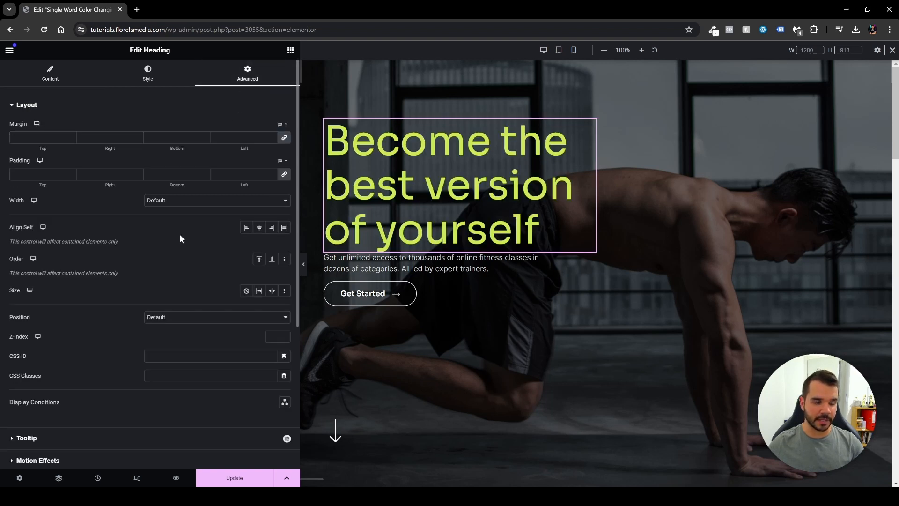
pyautogui.scroll(-5, 159, 281)
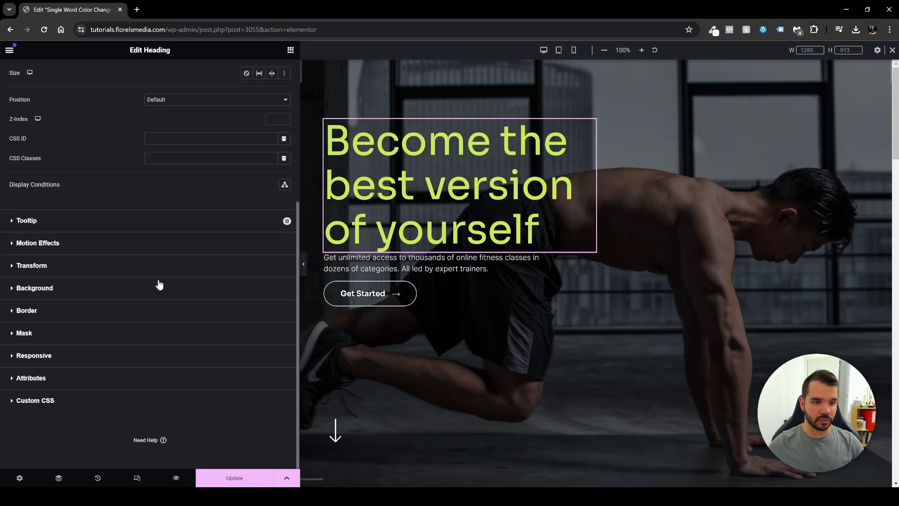
pyautogui.click(42, 404)
pyautogui.write('selector')
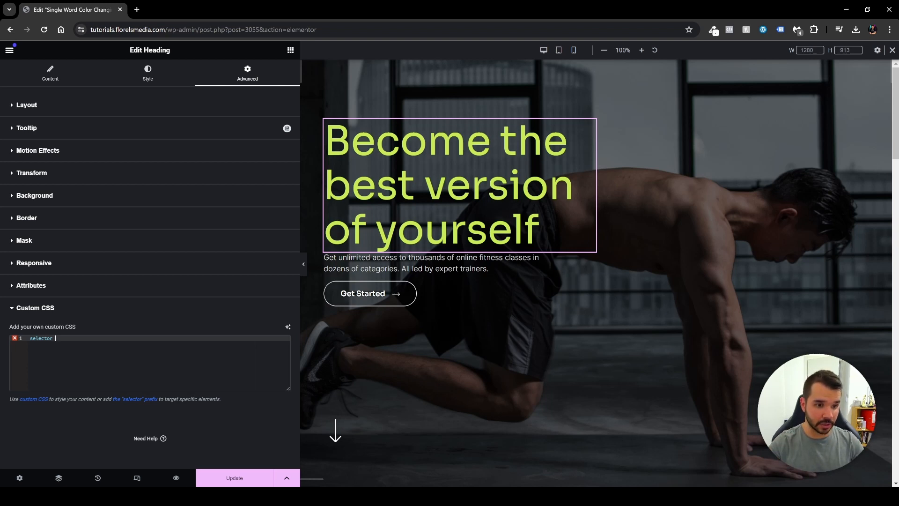
pyautogui.write('.best-word')
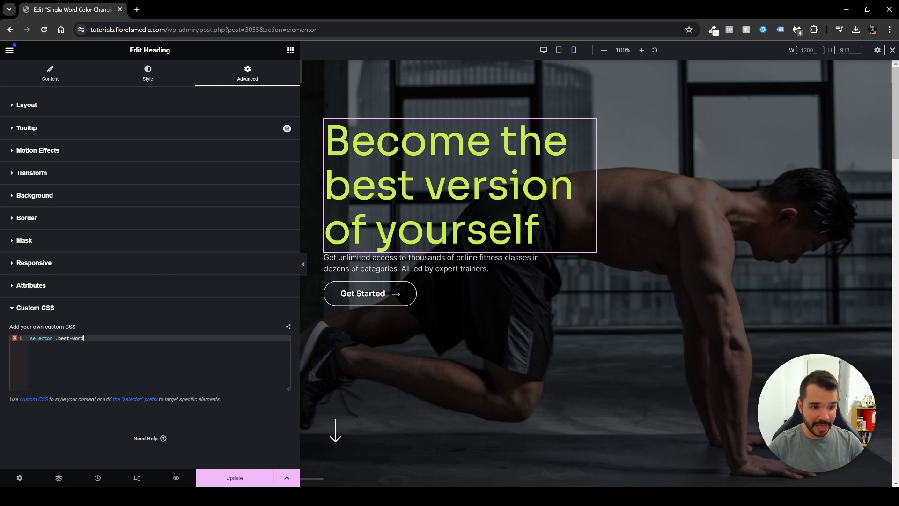
pyautogui.write(' {')
pyautogui.press('Return')
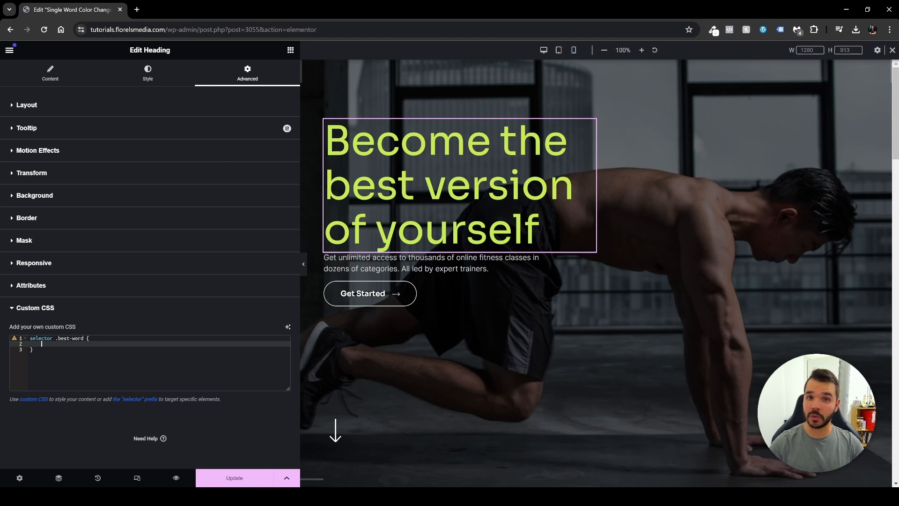
# Set the text colour in the .best-word rule to white with "color: #FFF;"
pyautogui.write('color:')
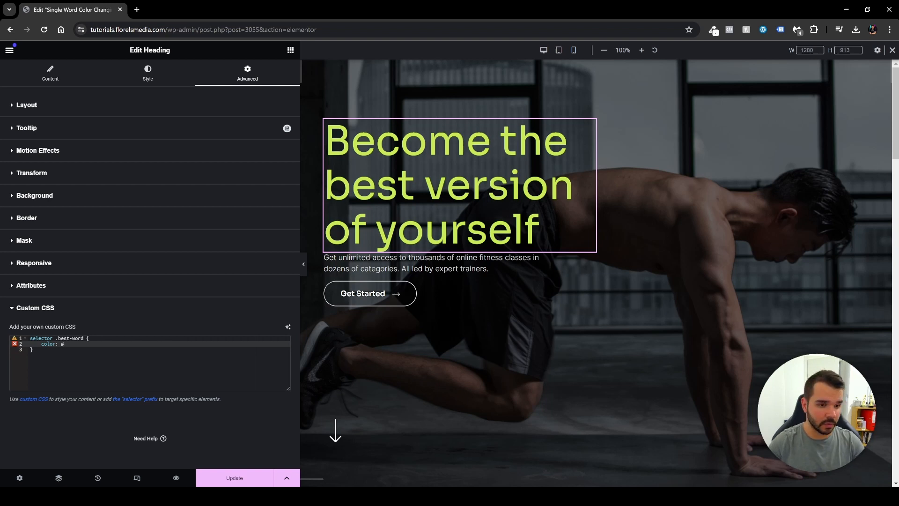
pyautogui.write('#F')
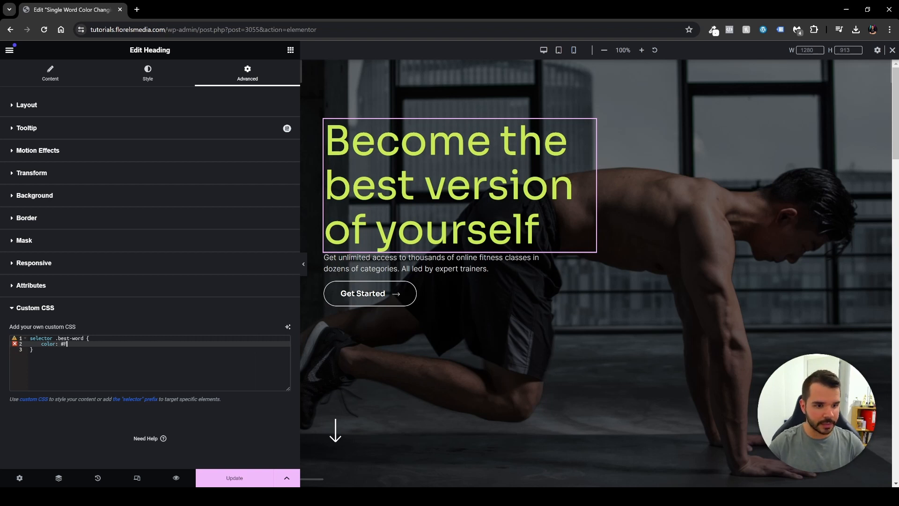
pyautogui.write('FF')
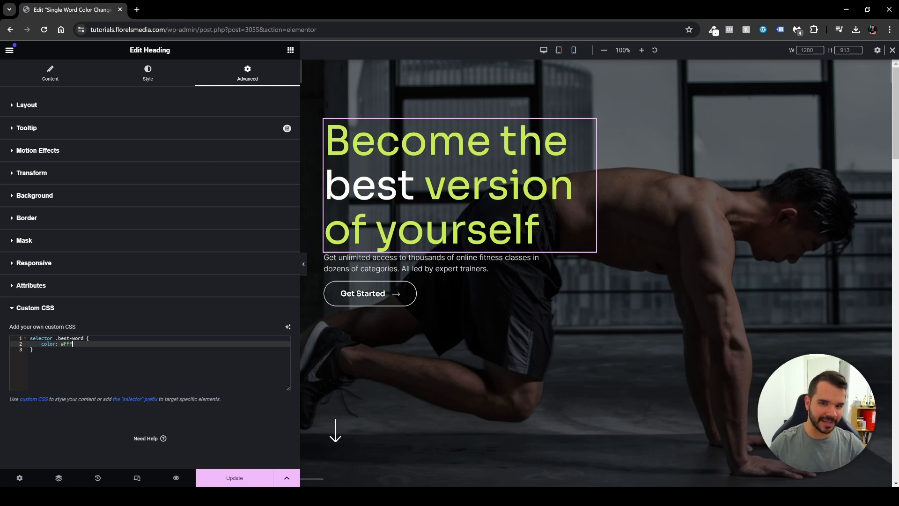
pyautogui.write(';')
pyautogui.press('Return')
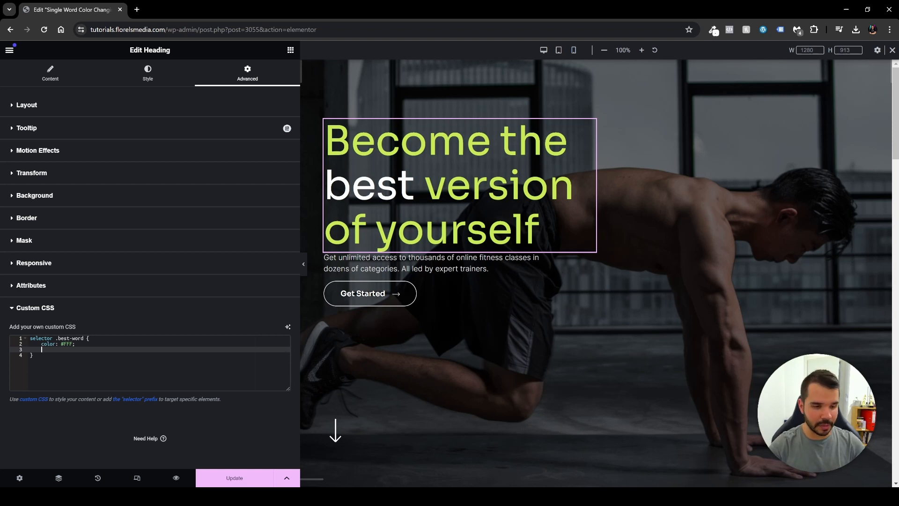
# Add "text-transform: uppercase;" to the .best-word rule
pyautogui.write('te')
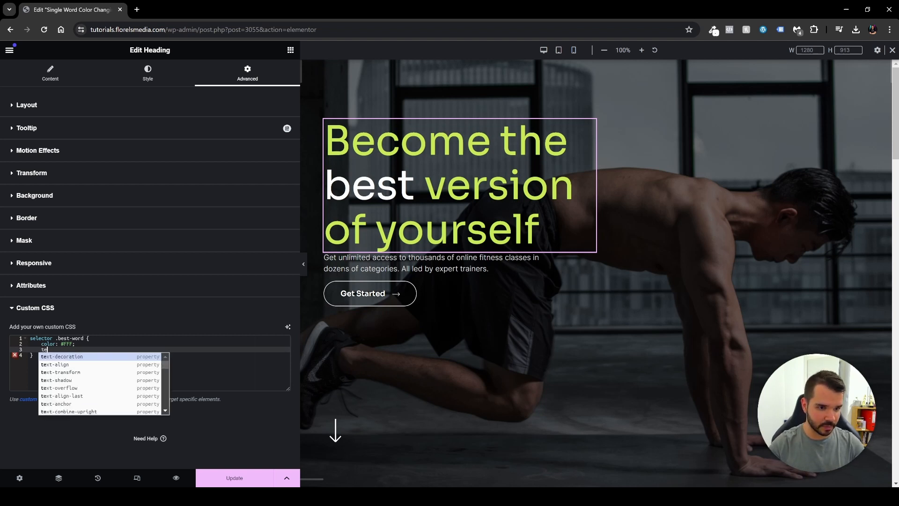
pyautogui.write('x')
pyautogui.press('Down')
pyautogui.press('Down')
pyautogui.press('Return')
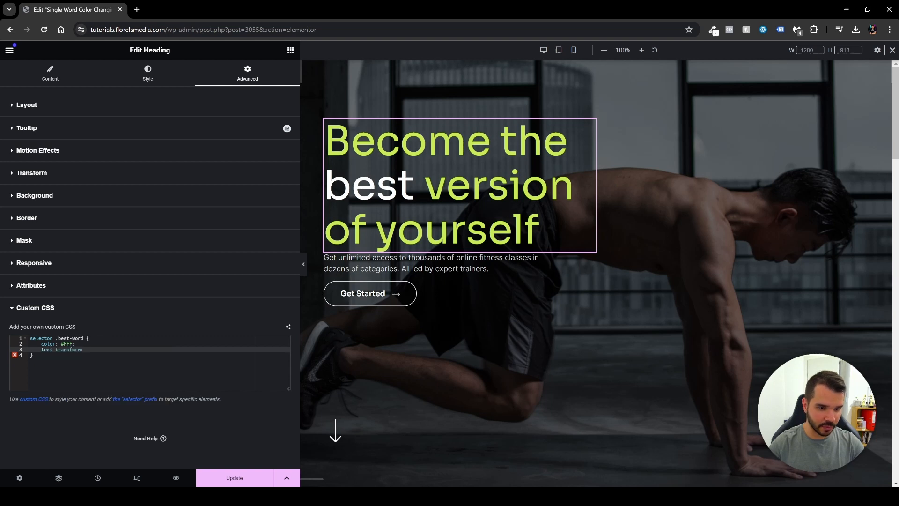
pyautogui.write('upper')
pyautogui.press('Return')
pyautogui.write(';')
pyautogui.press('Return')
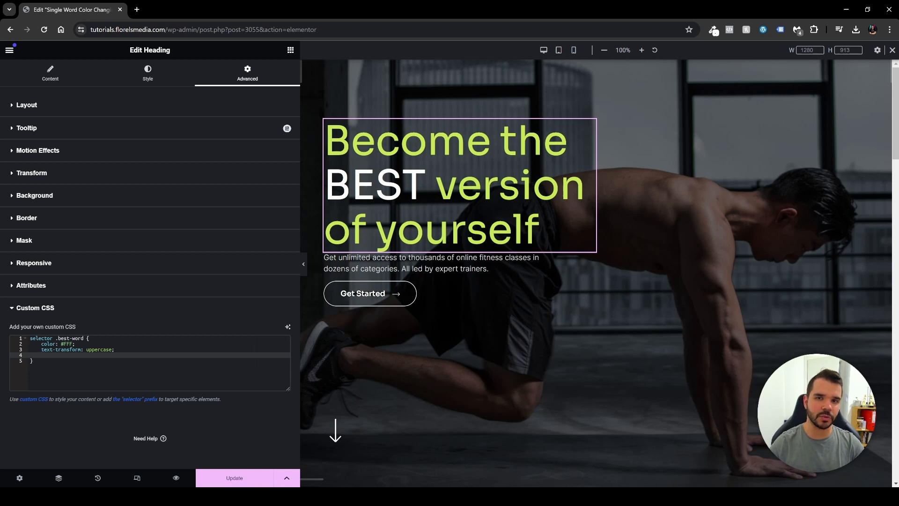
# Add "text-decoration: underline" to the .best-word rule
pyautogui.write('text')
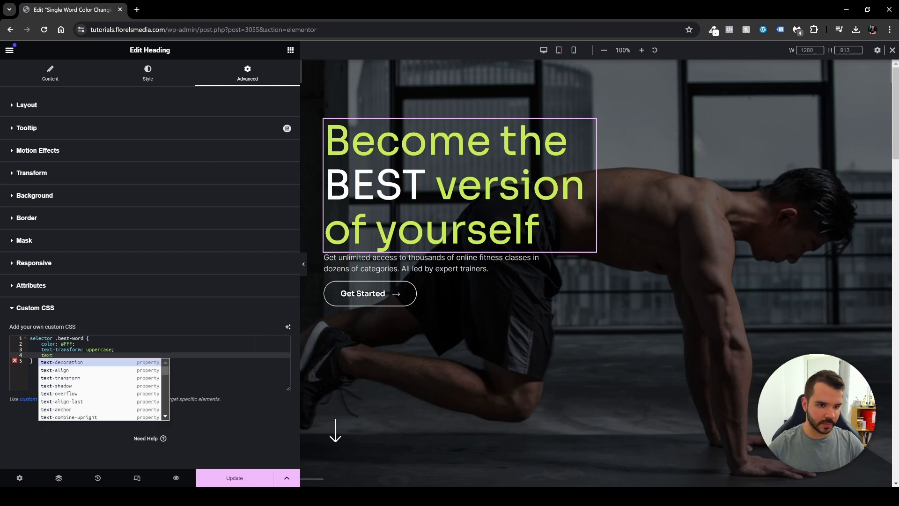
pyautogui.press('Return')
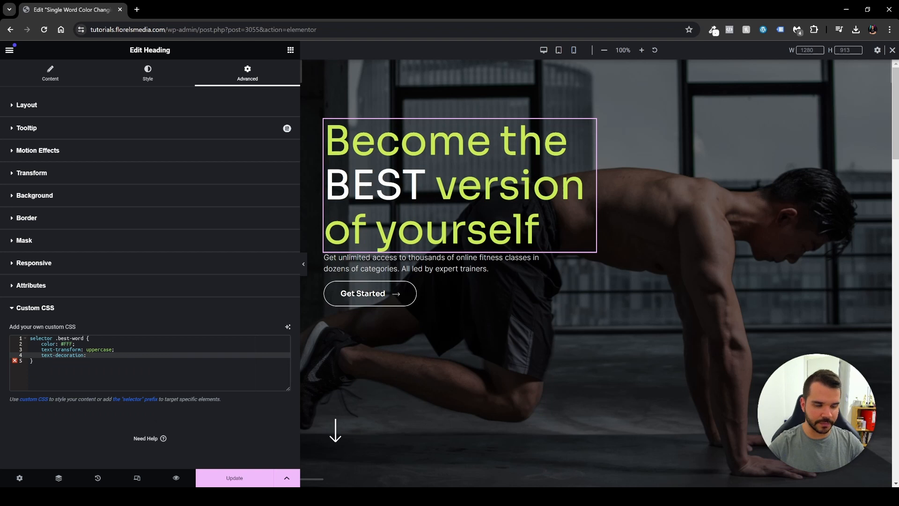
pyautogui.write('underline')
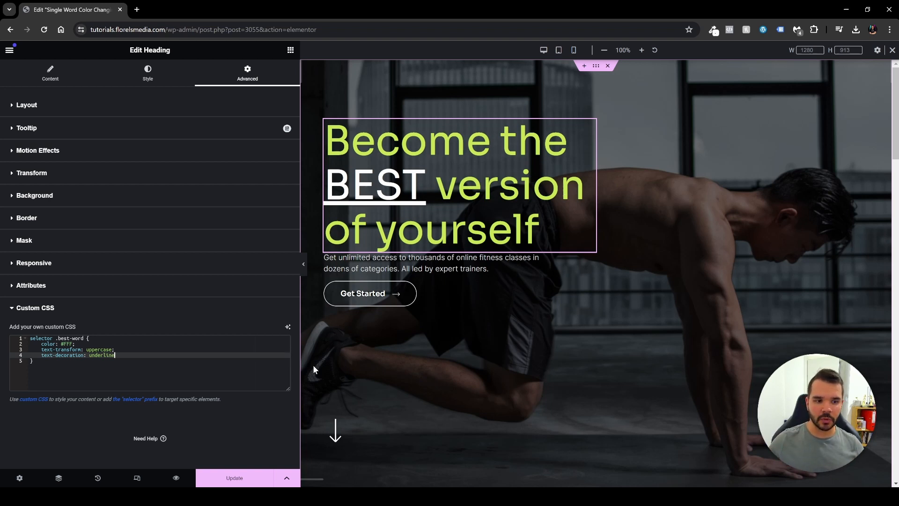
# Wrap the word "Online" in the "The power of Online training" heading with <span class="best-word"> and </span>
pyautogui.moveTo(84, 338); pyautogui.dragTo(58, 338)
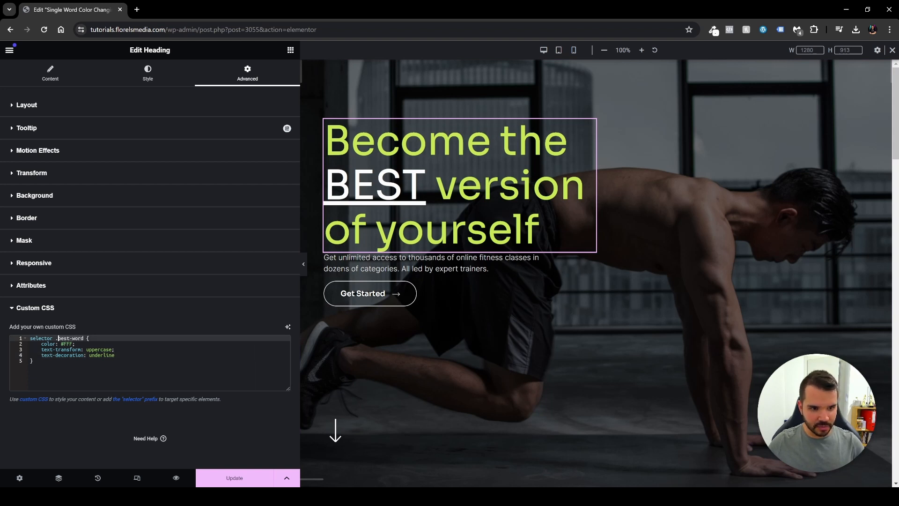
pyautogui.scroll(-7, 418, 312)
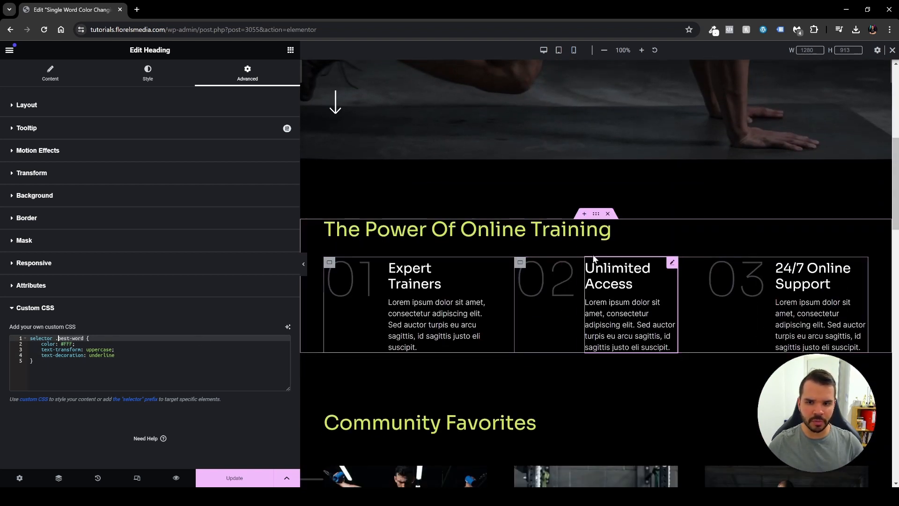
pyautogui.click(634, 232)
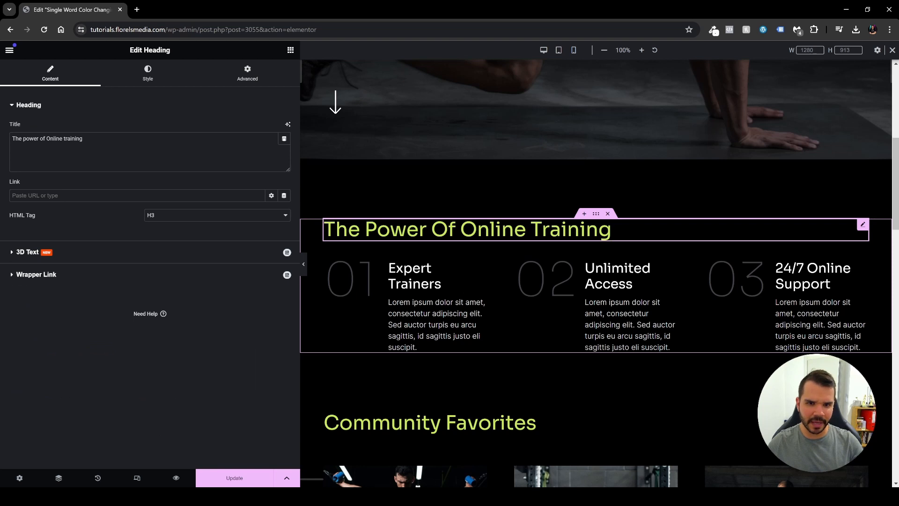
pyautogui.click(47, 138)
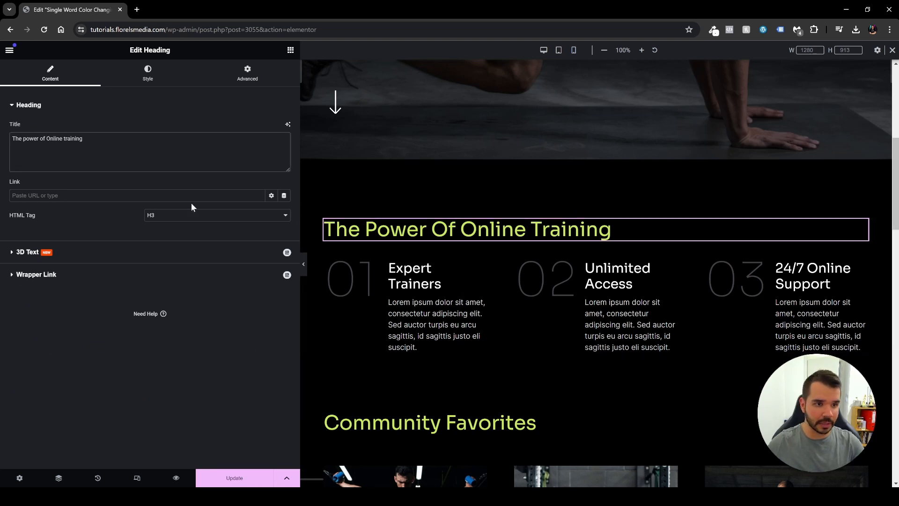
pyautogui.write('<>span')
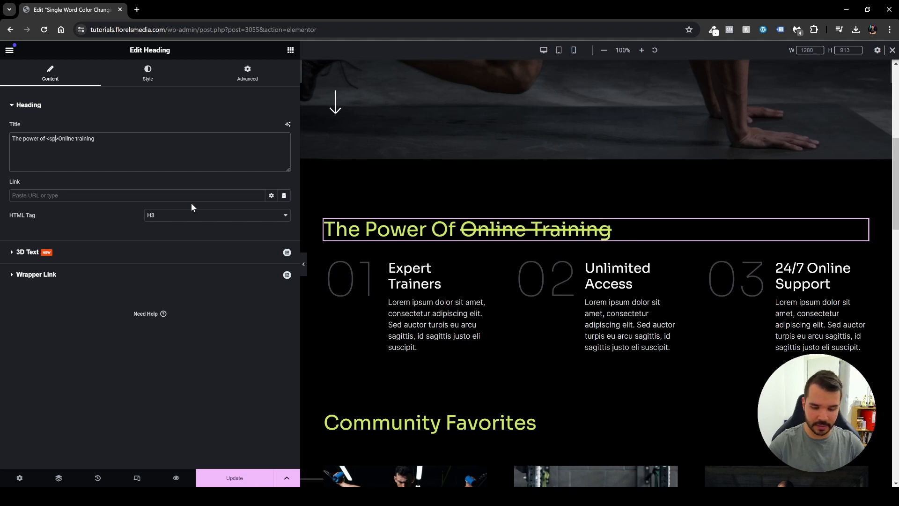
pyautogui.write('class=')
pyautogui.write('"')
pyautogui.write('best"')
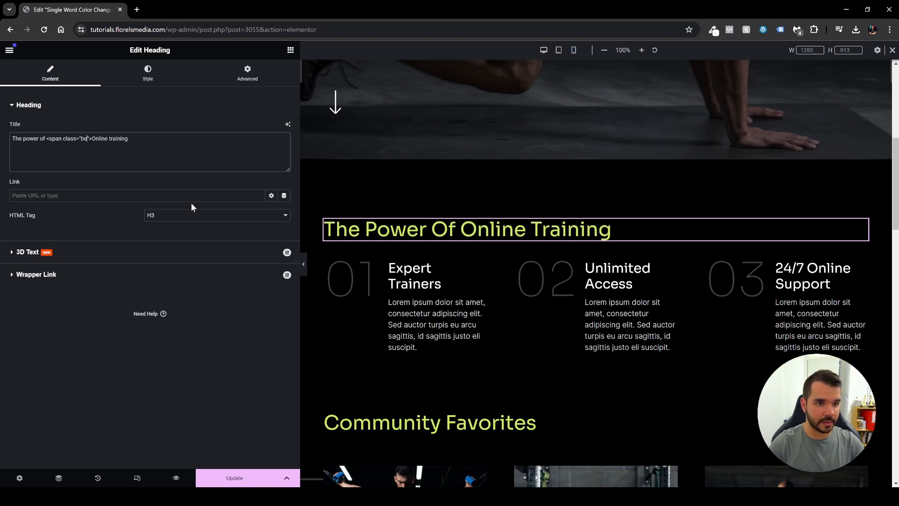
pyautogui.press('Left')
pyautogui.write('-word')
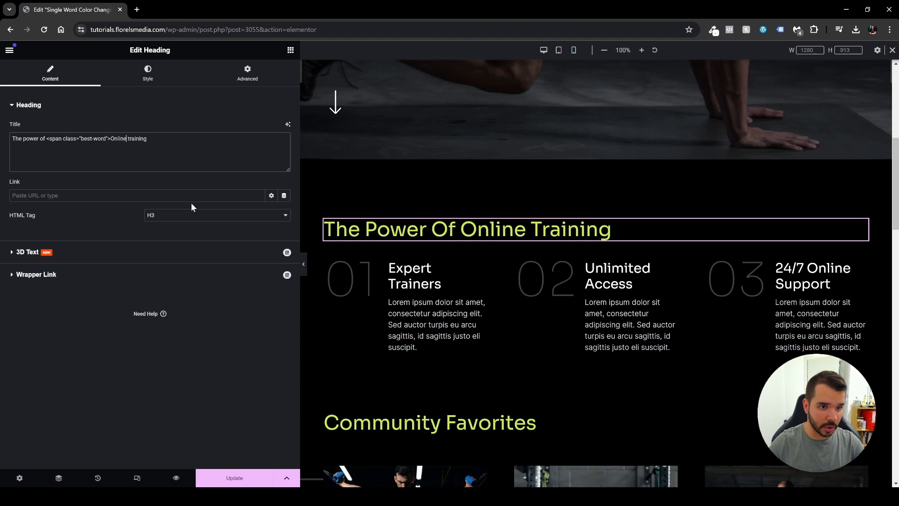
pyautogui.write('<>')
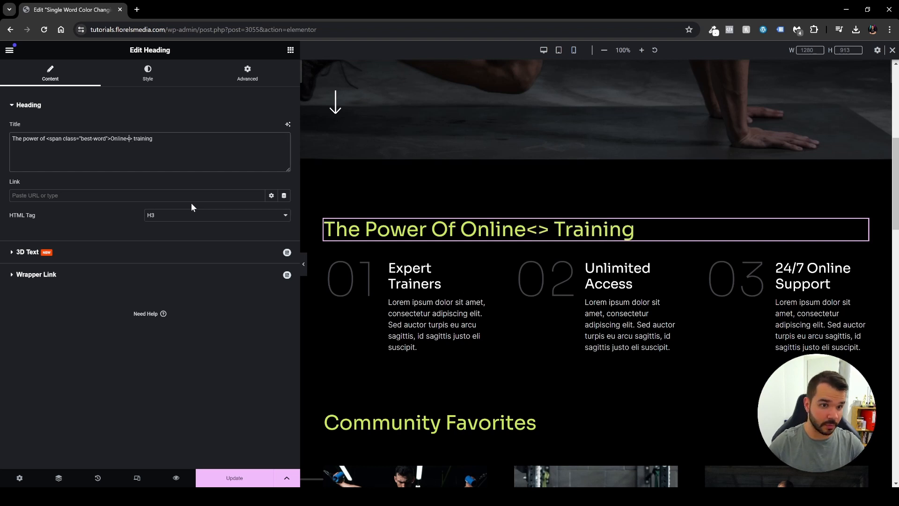
pyautogui.write('/span')
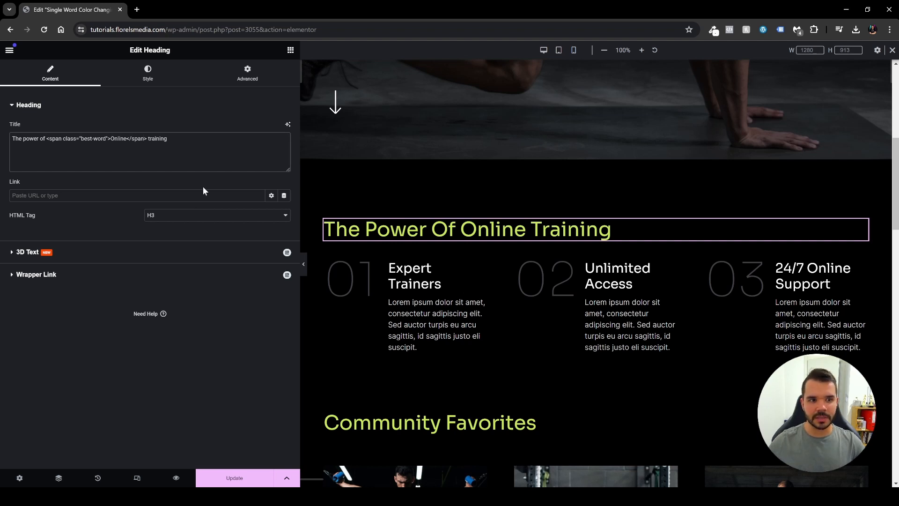
# Remove the "selector" prefix from the .best-word rule in the hero heading's custom CSS and check the "Online" heading
pyautogui.scroll(5, 485, 262)
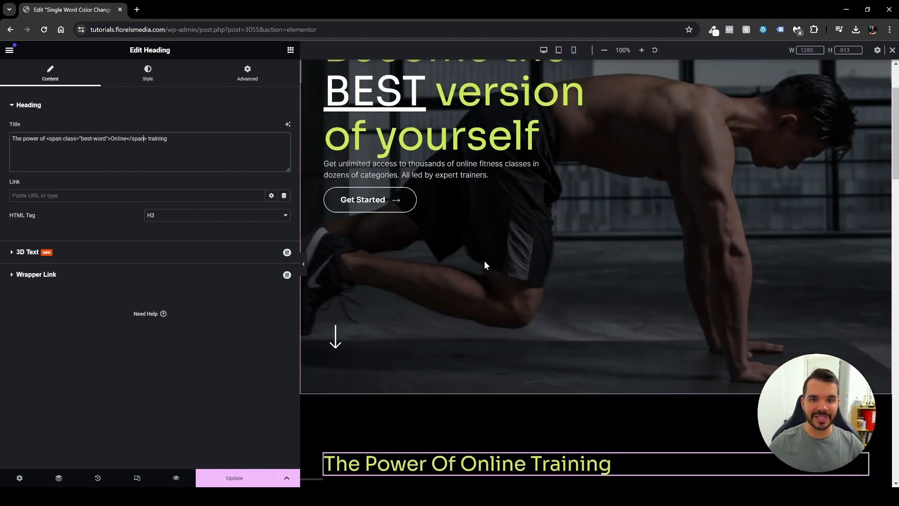
pyautogui.scroll(1, 485, 261)
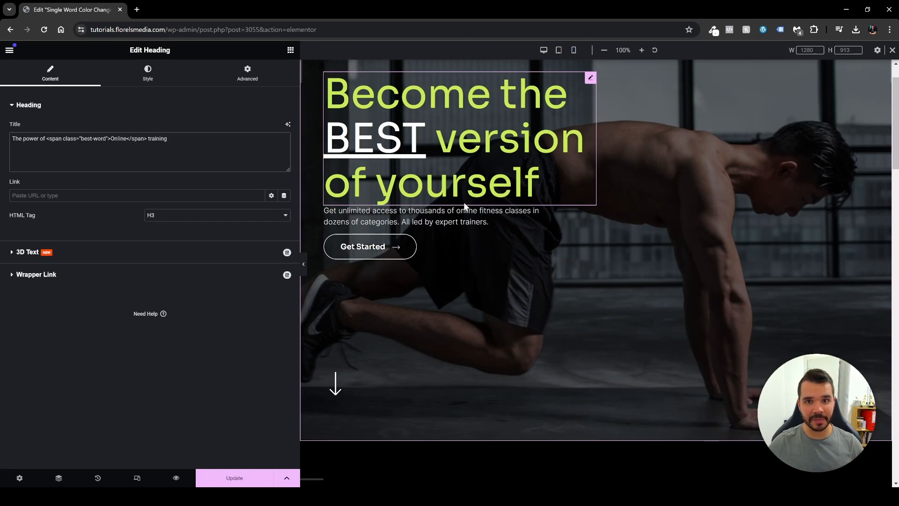
pyautogui.click(248, 74)
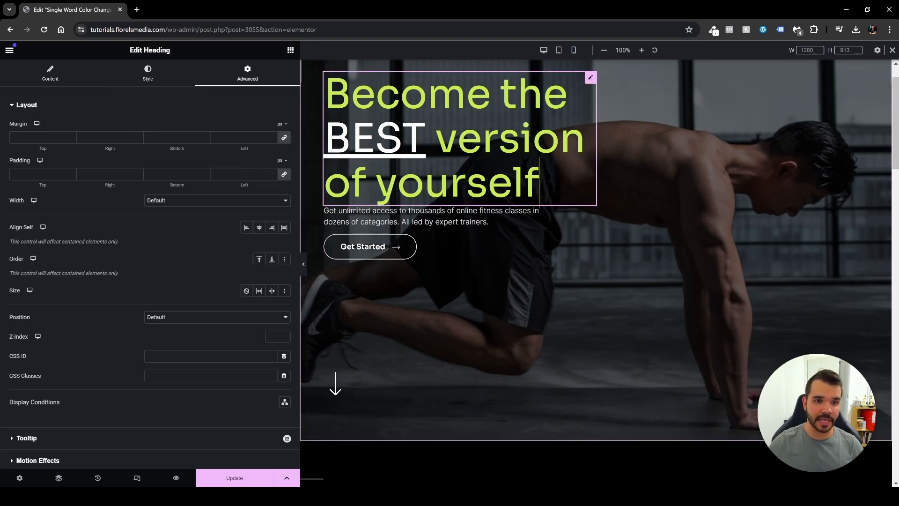
pyautogui.scroll(-5, 153, 315)
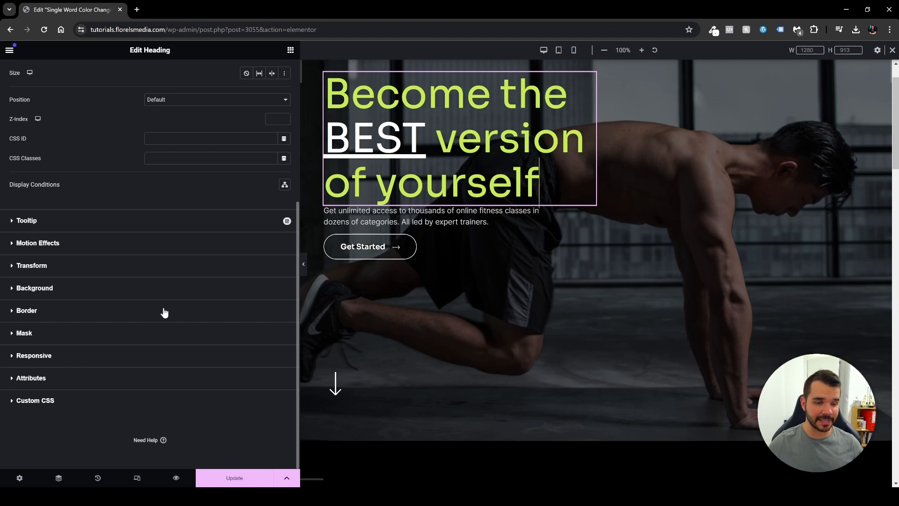
pyautogui.click(50, 402)
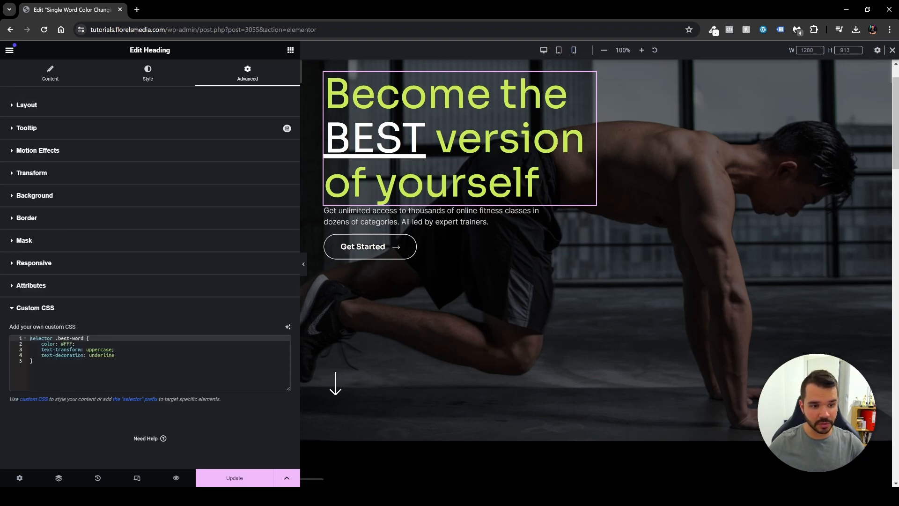
pyautogui.moveTo(53, 338); pyautogui.dragTo(26, 339)
pyautogui.press('BackSpace')
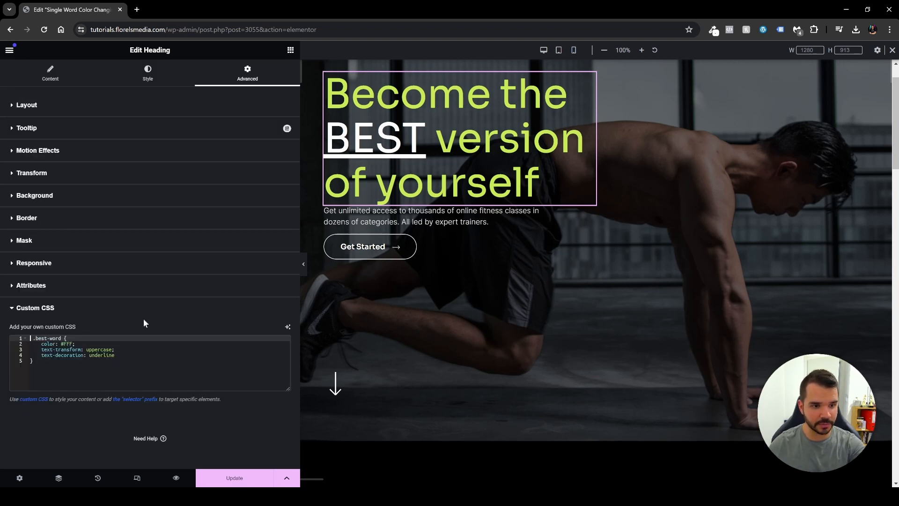
pyautogui.scroll(-6, 378, 271)
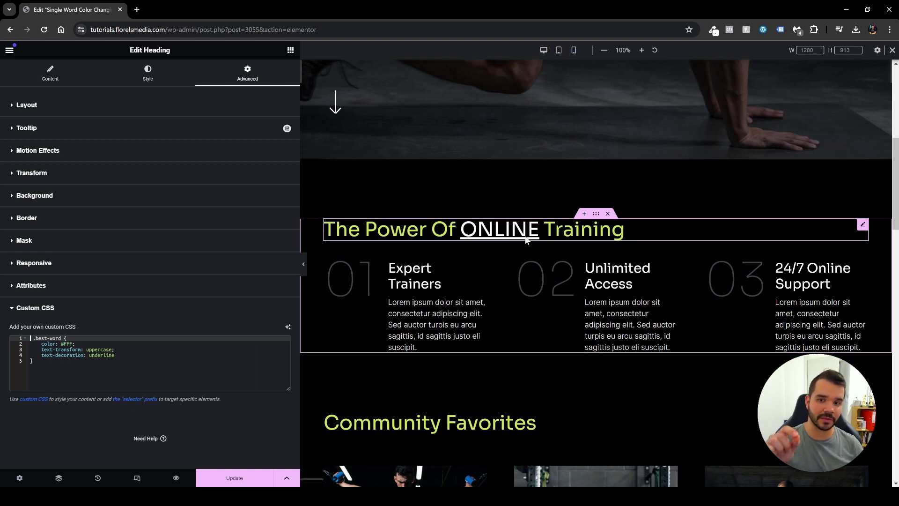
# Restore the "selector" prefix before .best-word in the hero heading's custom CSS and collapse the editing sidebar to view the hero section
pyautogui.write('selector')
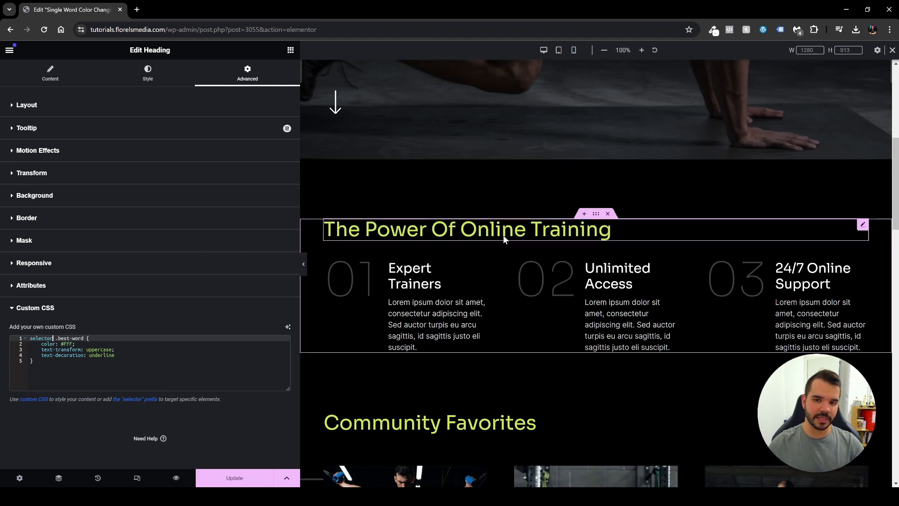
pyautogui.scroll(7, 503, 234)
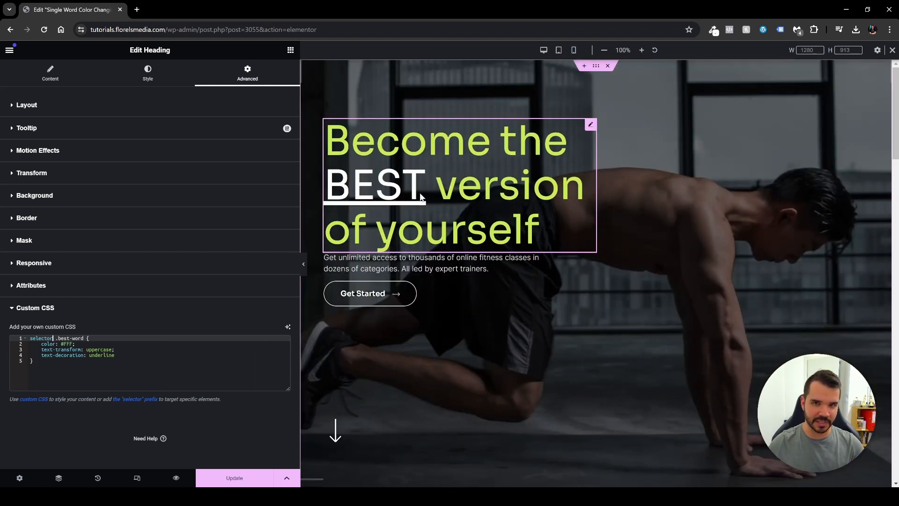
pyautogui.click(304, 267)
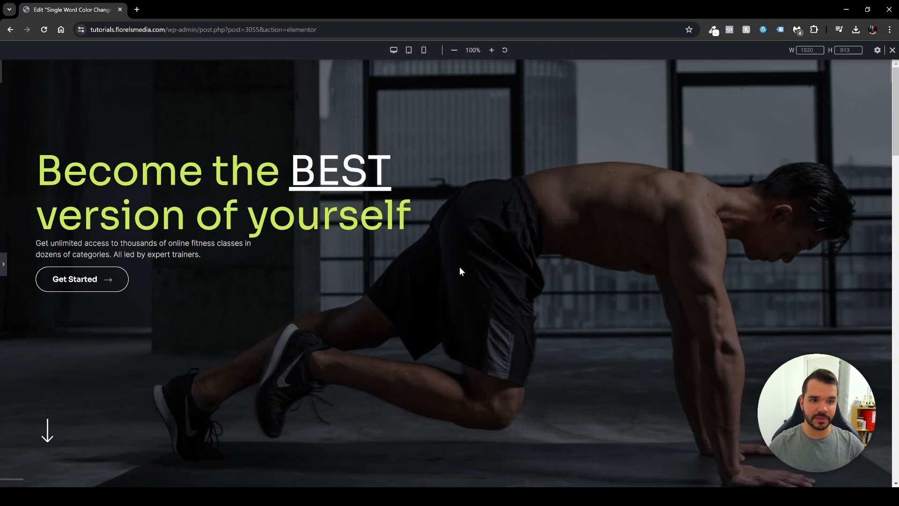